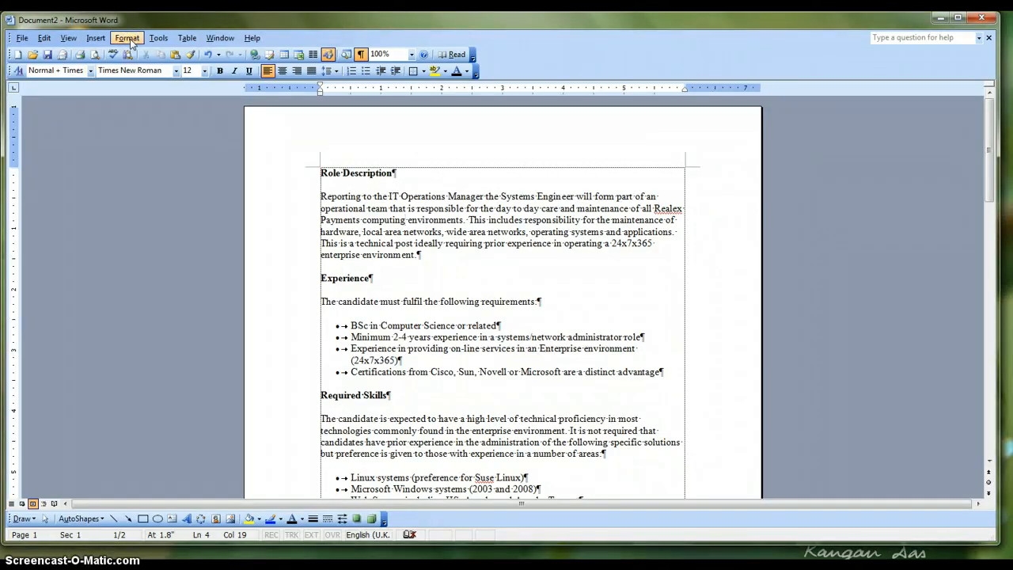
Preview the Strikethrough effect on the word "computing" in the Font settings and turn it off again
click(129, 39)
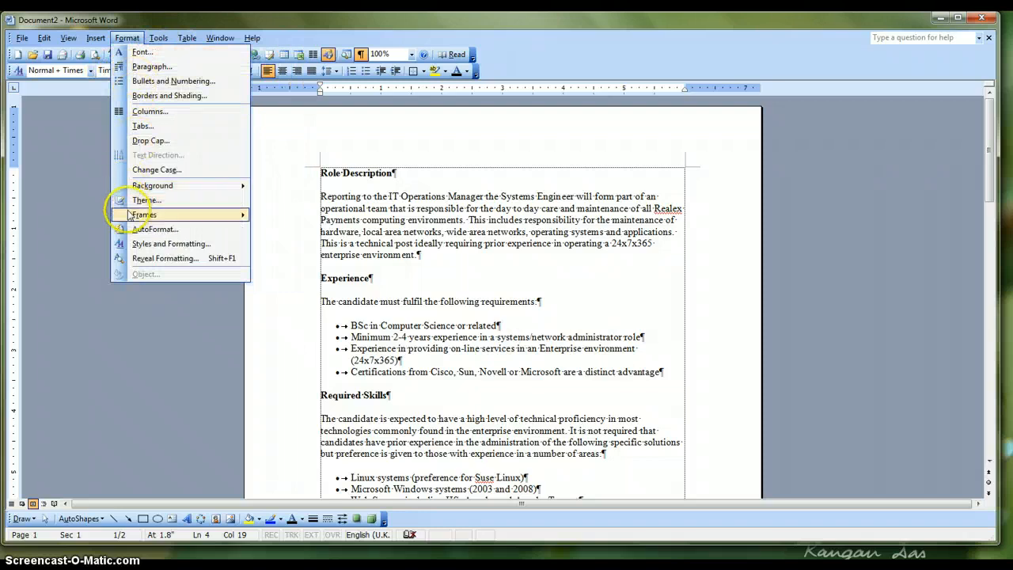
mouse_move(129, 215)
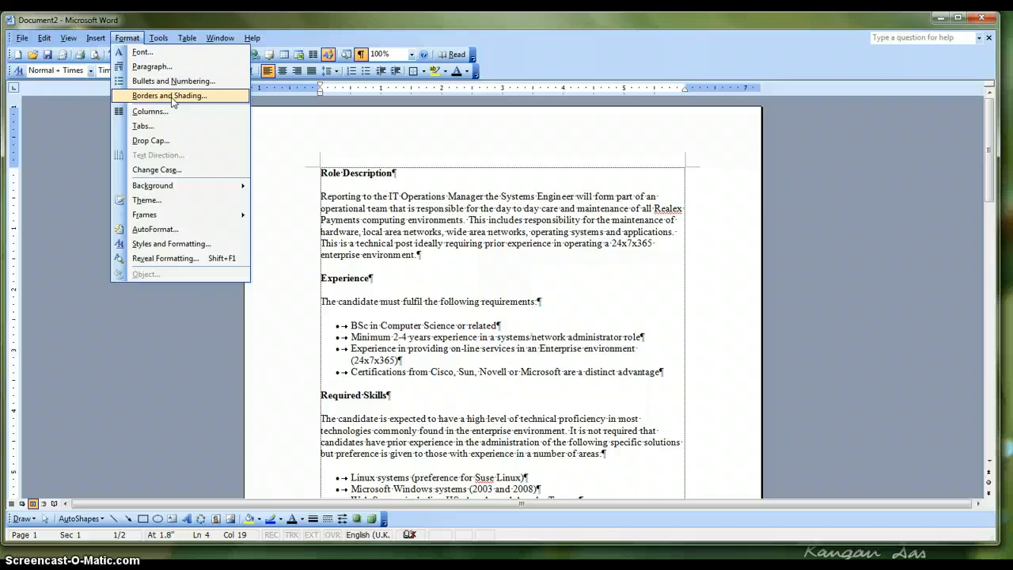
click(142, 56)
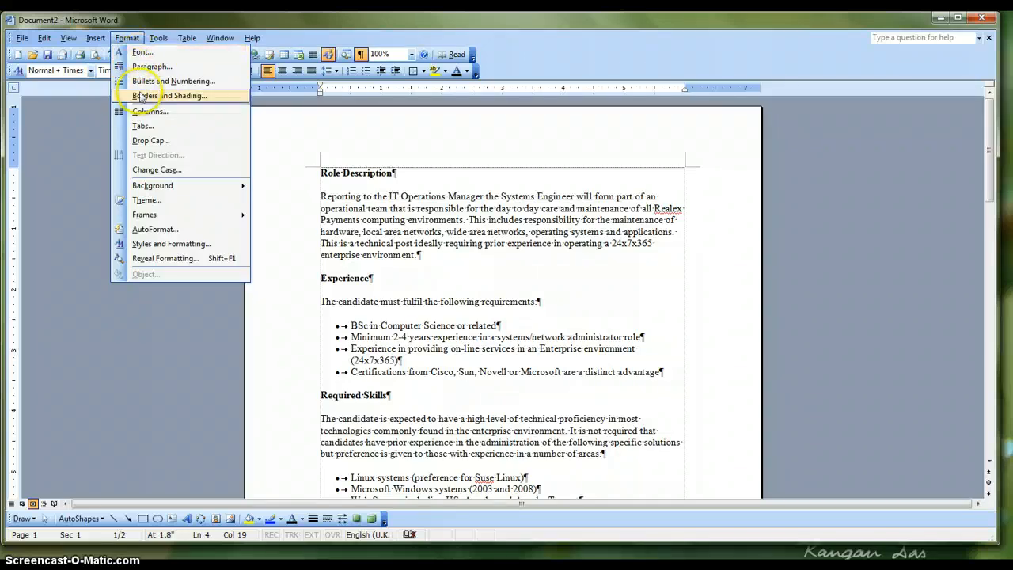
click(144, 54)
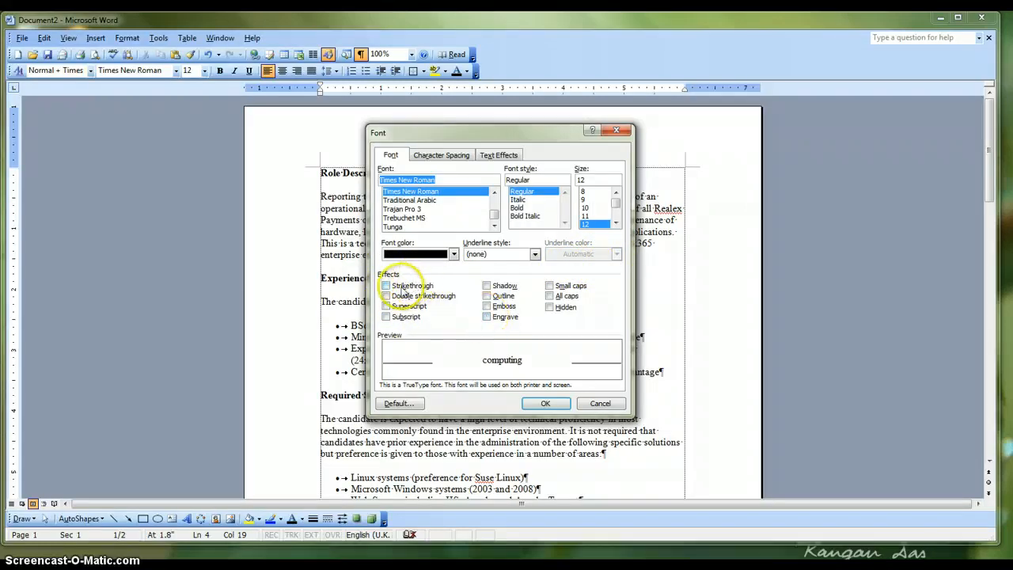
click(386, 287)
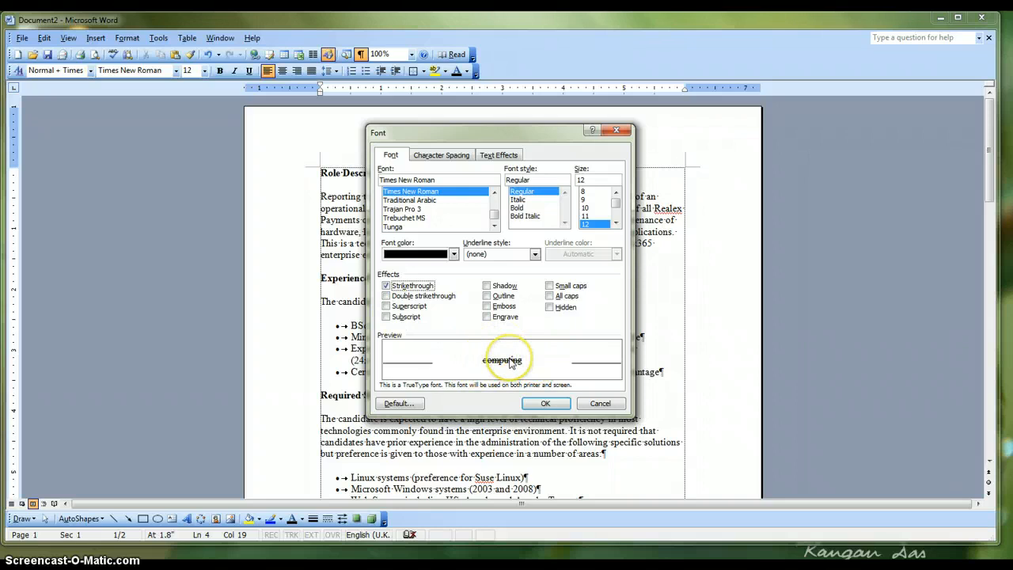
click(387, 286)
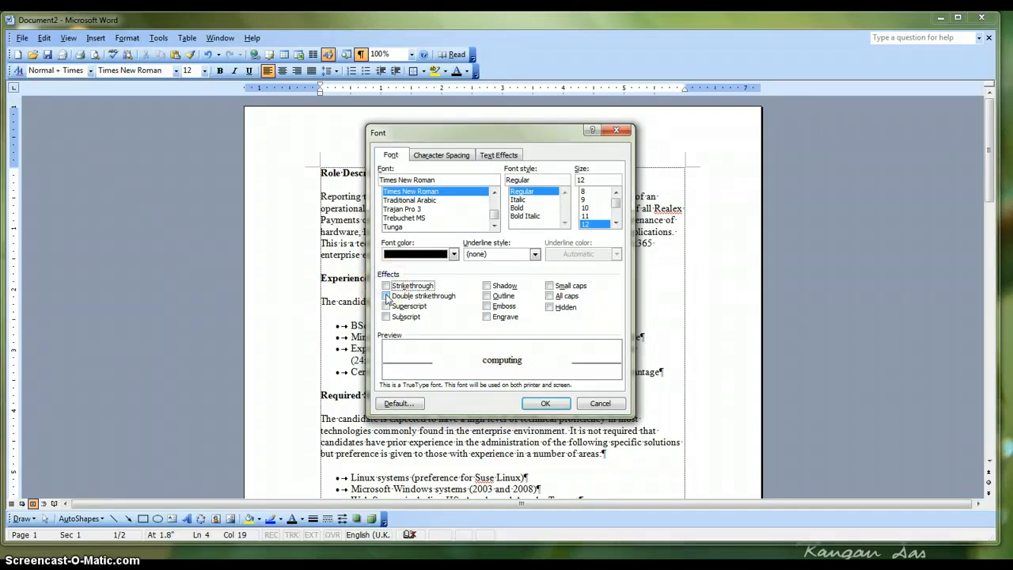
Preview the Double strikethrough, Superscript and Subscript effects on "computing", clear them, and close the Font settings without applying anything
click(387, 296)
click(387, 306)
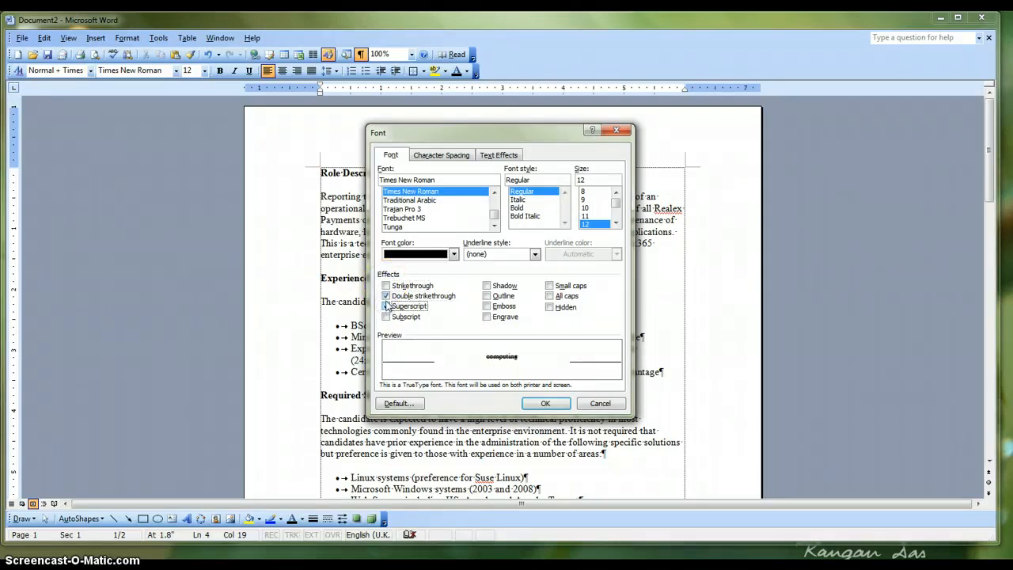
click(388, 296)
click(387, 306)
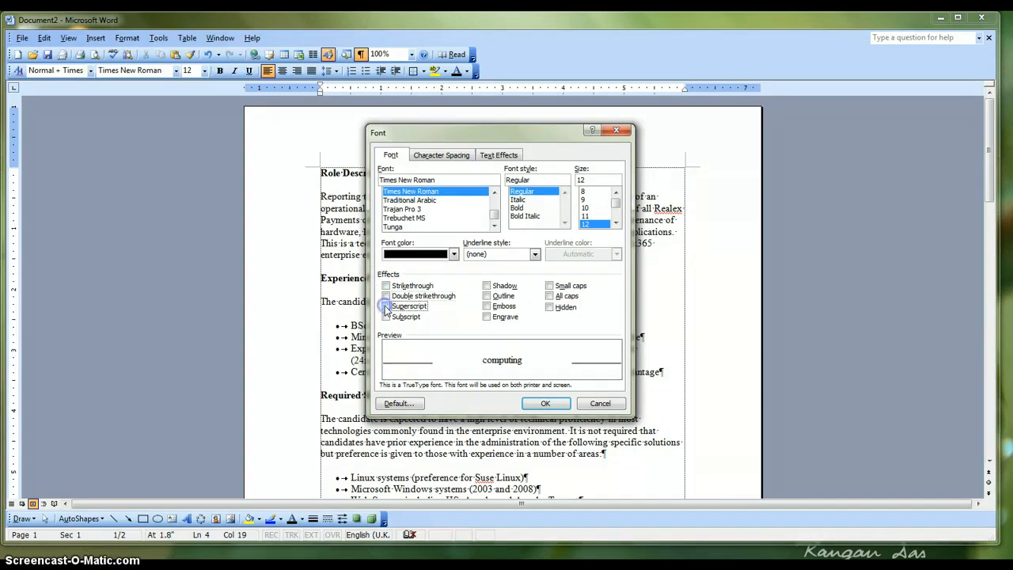
click(387, 317)
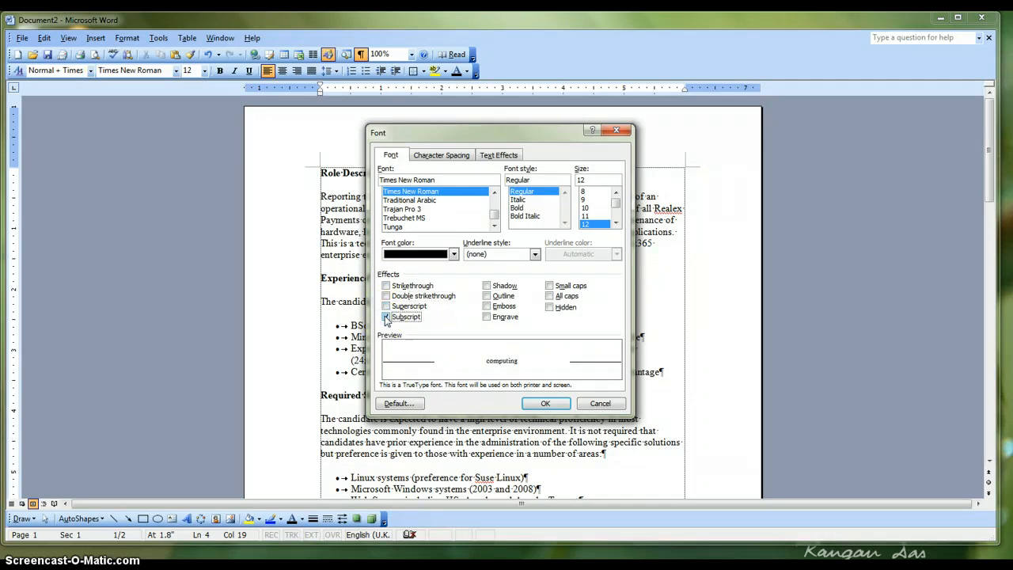
click(386, 317)
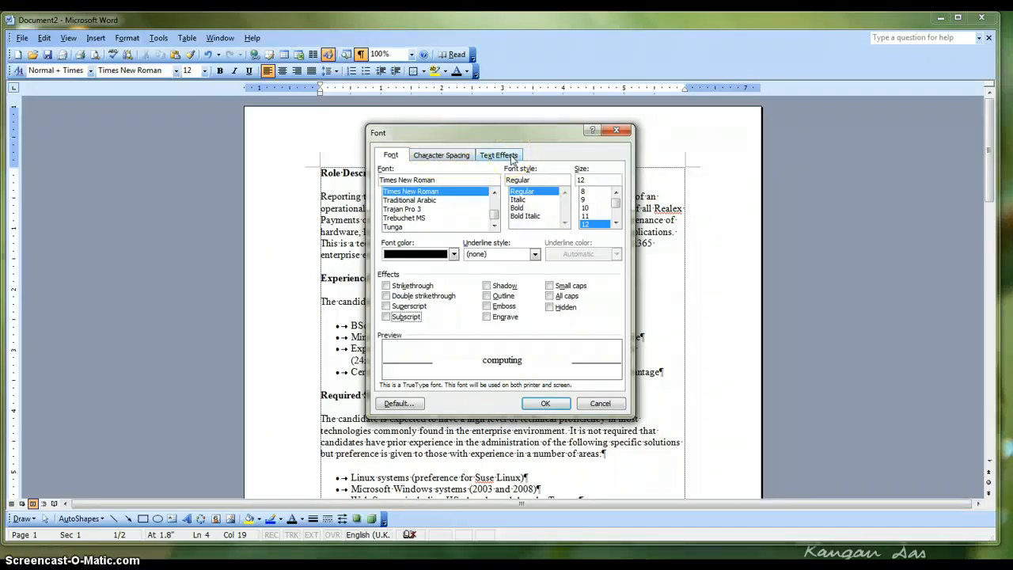
click(602, 406)
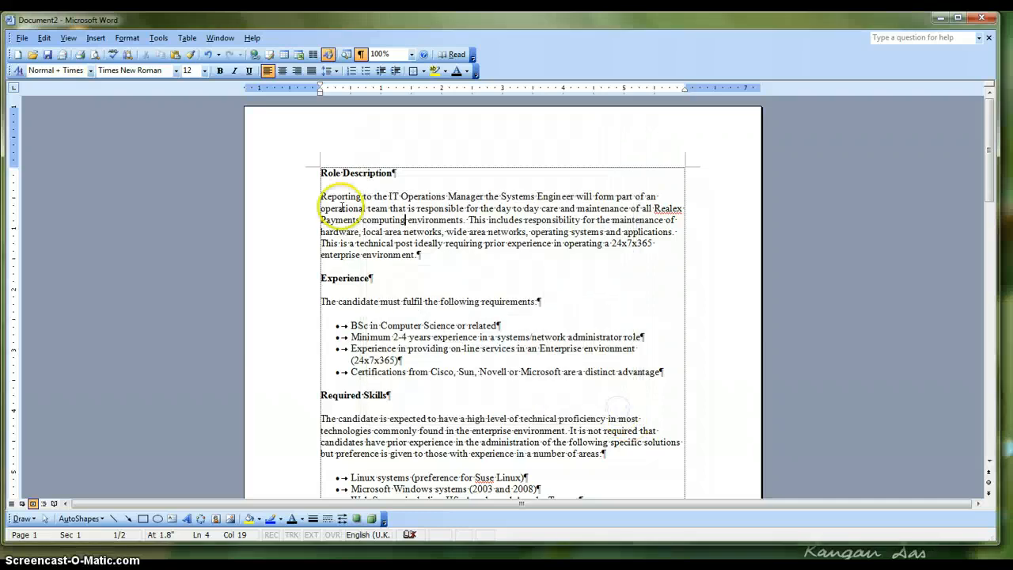
Examine the alignment, indentation and spacing in the Paragraph settings of the Role Description text, and close them without changes
click(127, 38)
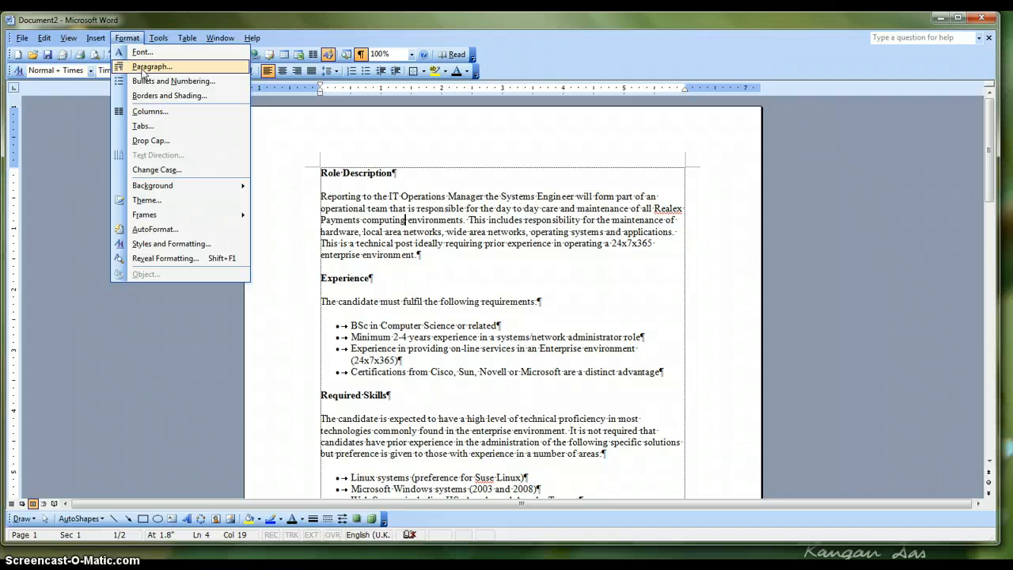
click(144, 69)
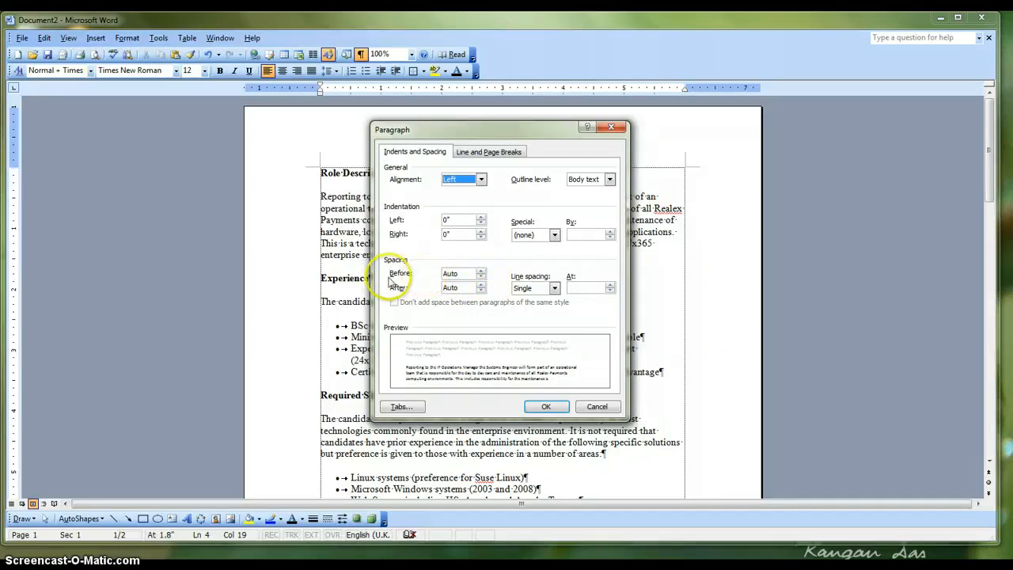
click(546, 407)
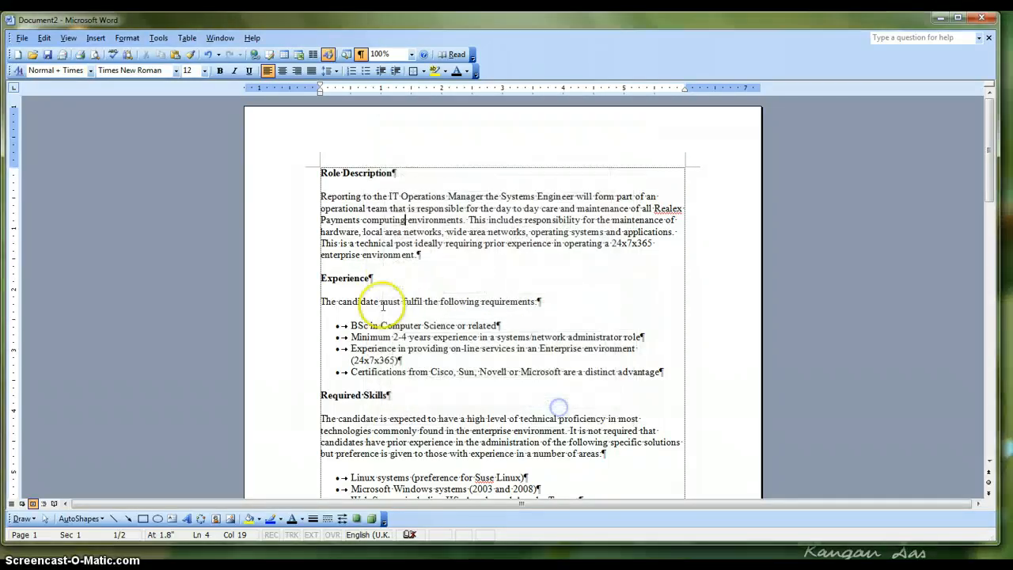
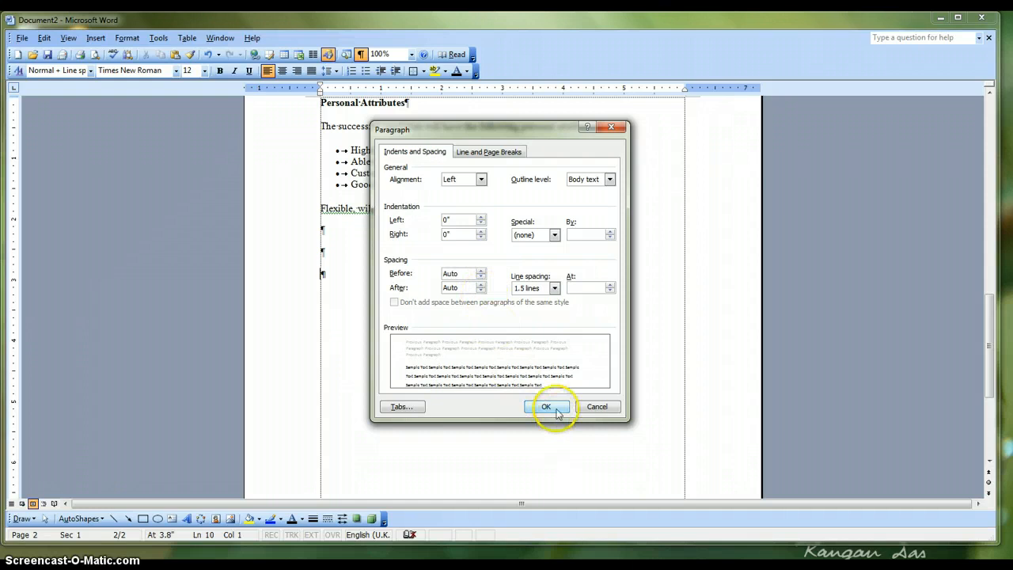
Apply 1.5-line spacing to the last blank paragraph and remove the extra blank line at the end of the document
click(548, 408)
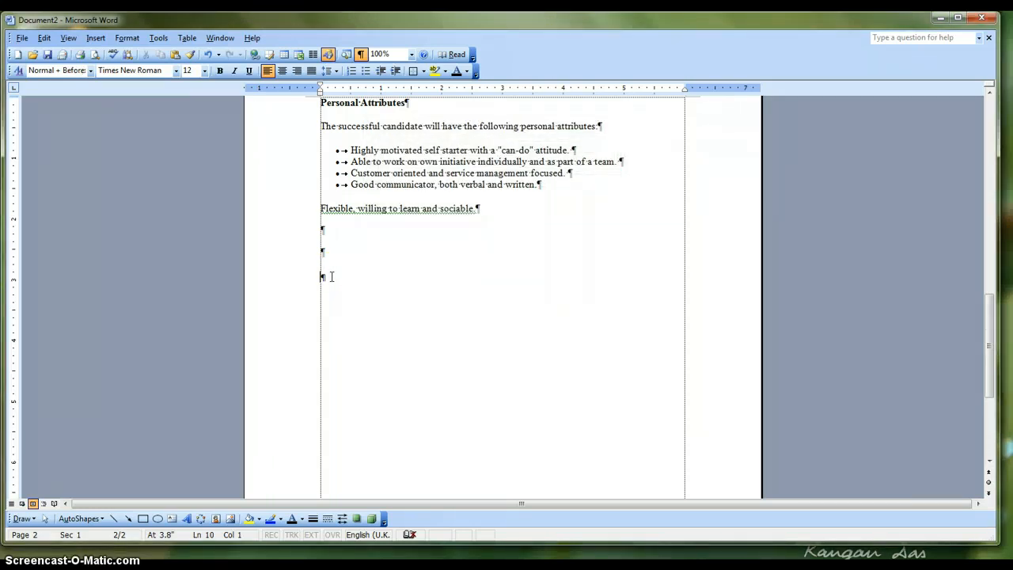
key(ctrl+0)
key(BackSpace)
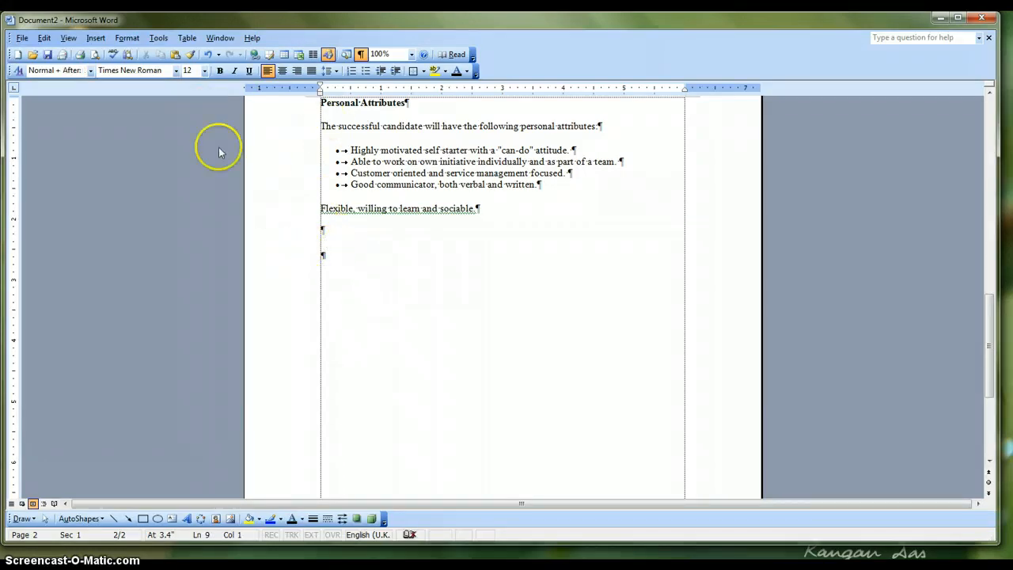
Set the spacing before the last blank paragraph to 24 pt in the Paragraph settings
click(127, 37)
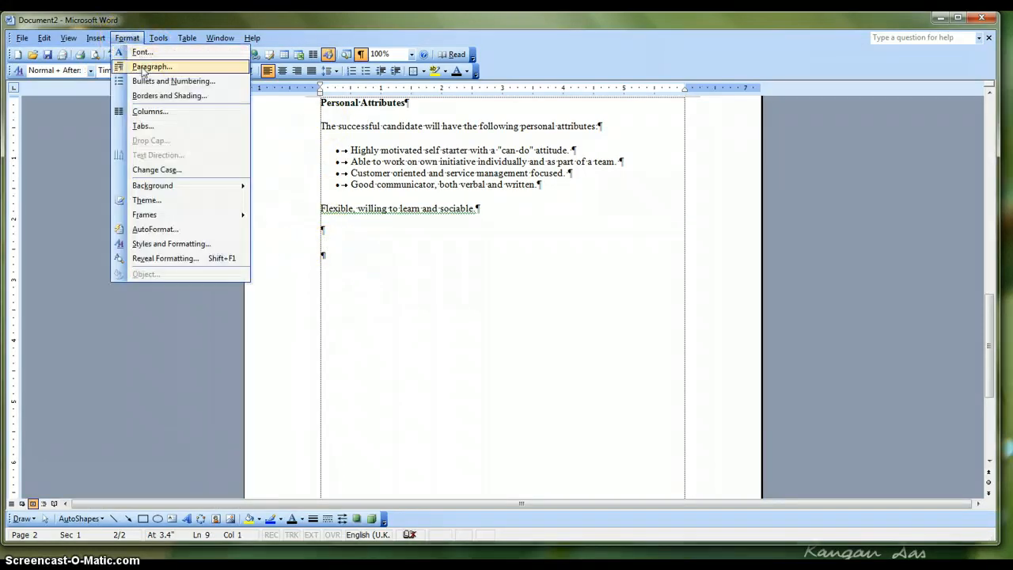
click(152, 67)
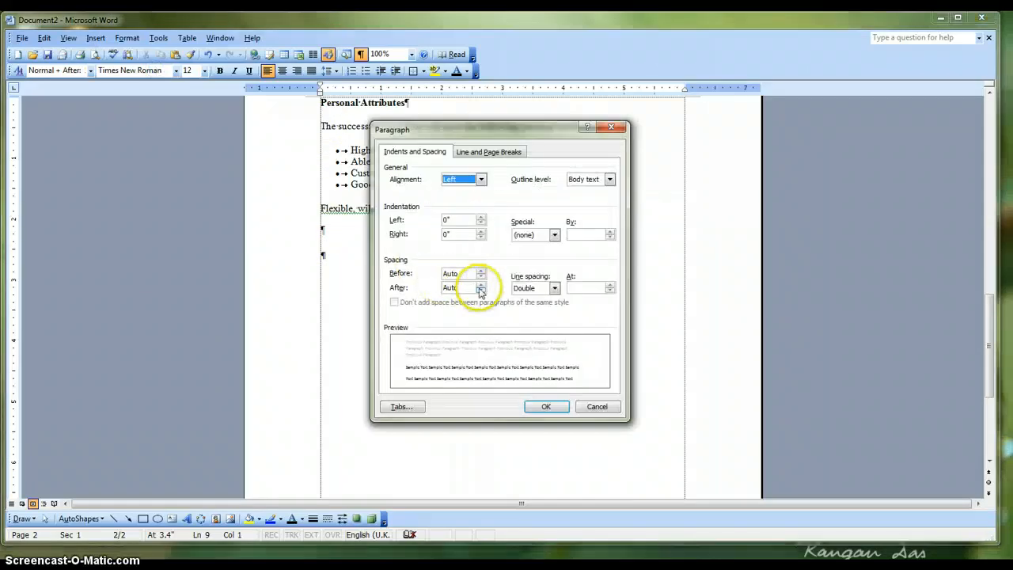
click(481, 271)
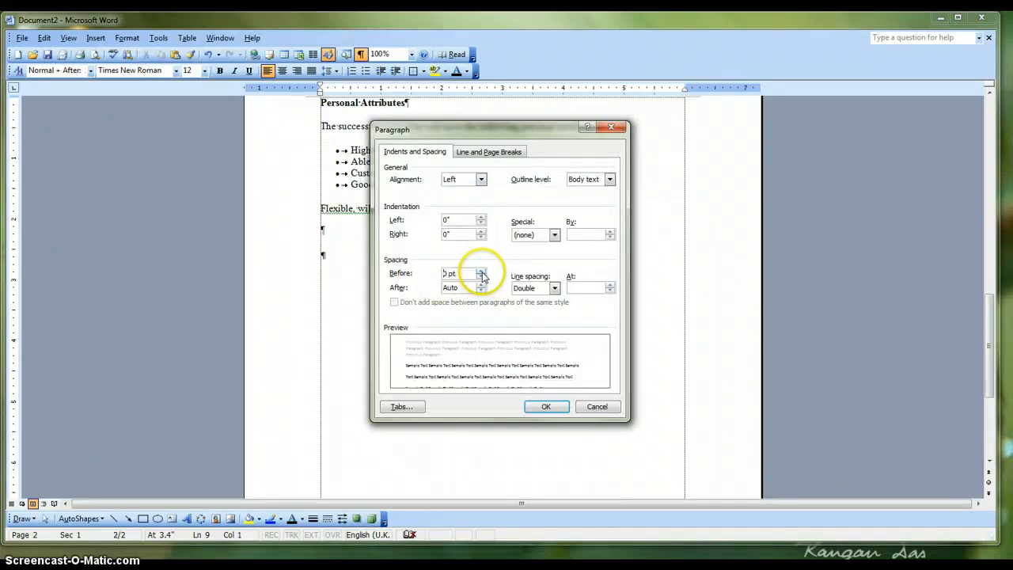
click(482, 271)
click(481, 270)
click(481, 271)
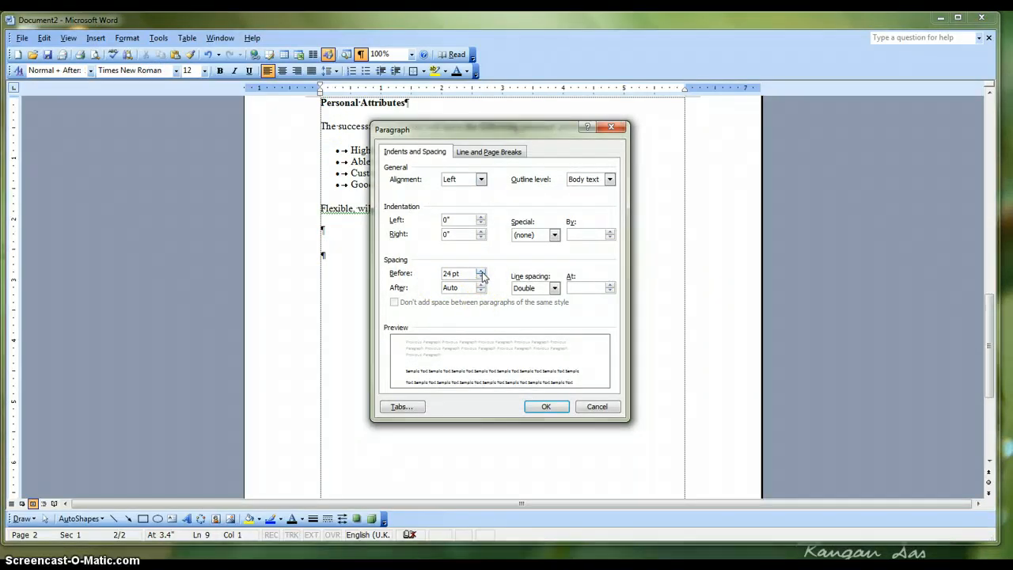
click(546, 406)
click(543, 407)
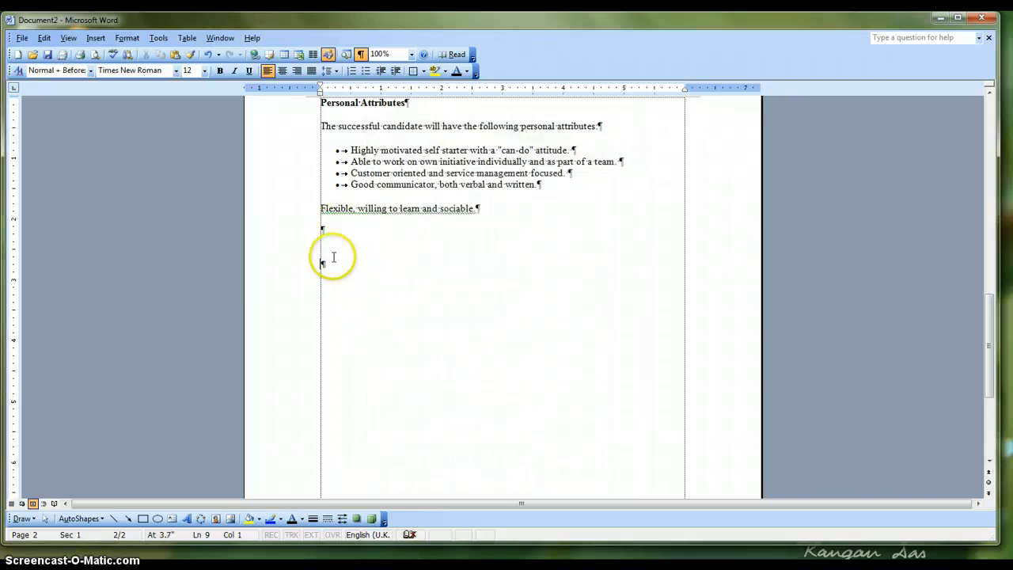
Set the last blank paragraph to Single line spacing with its Before spacing on Auto
click(130, 40)
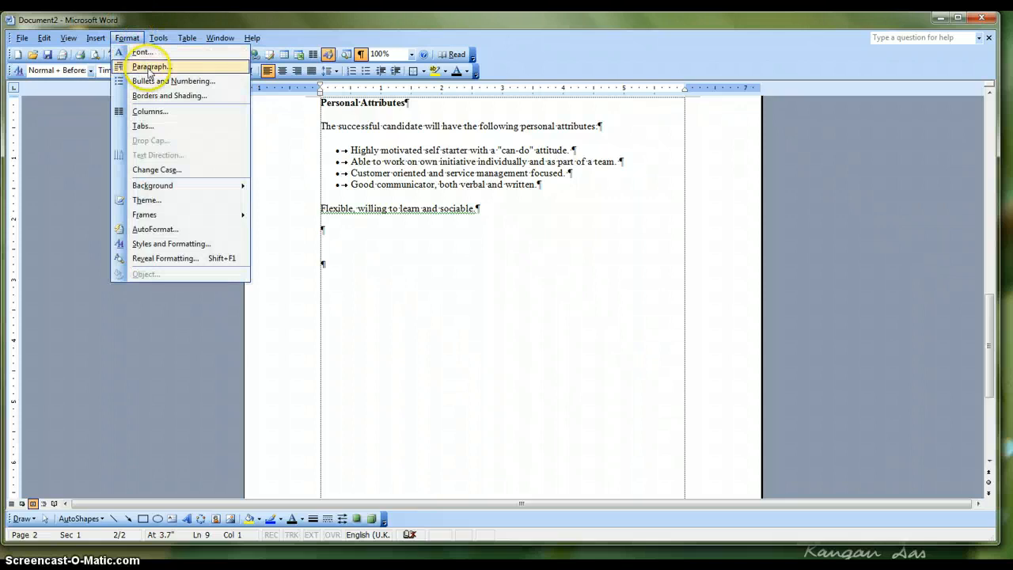
click(144, 67)
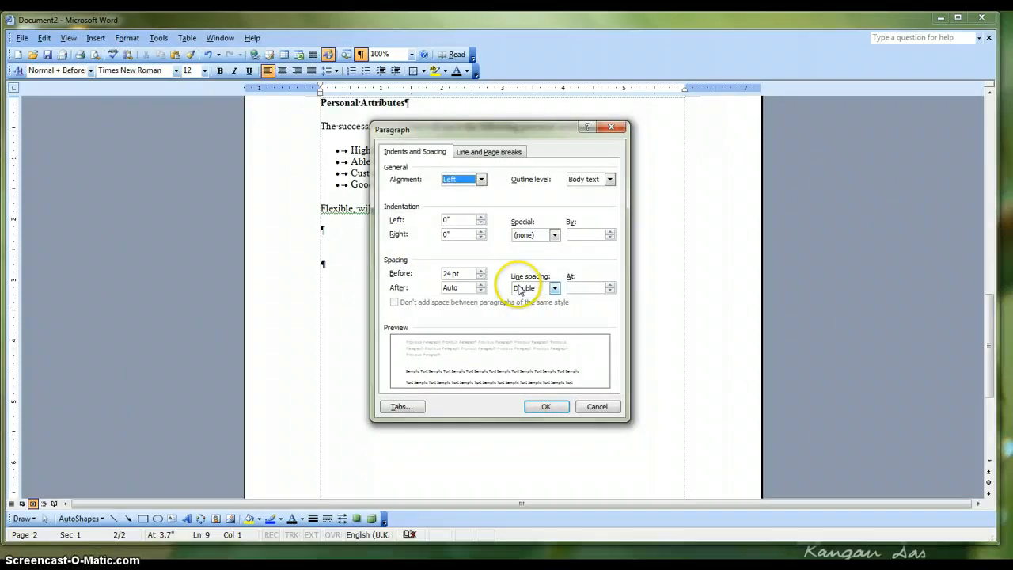
click(555, 288)
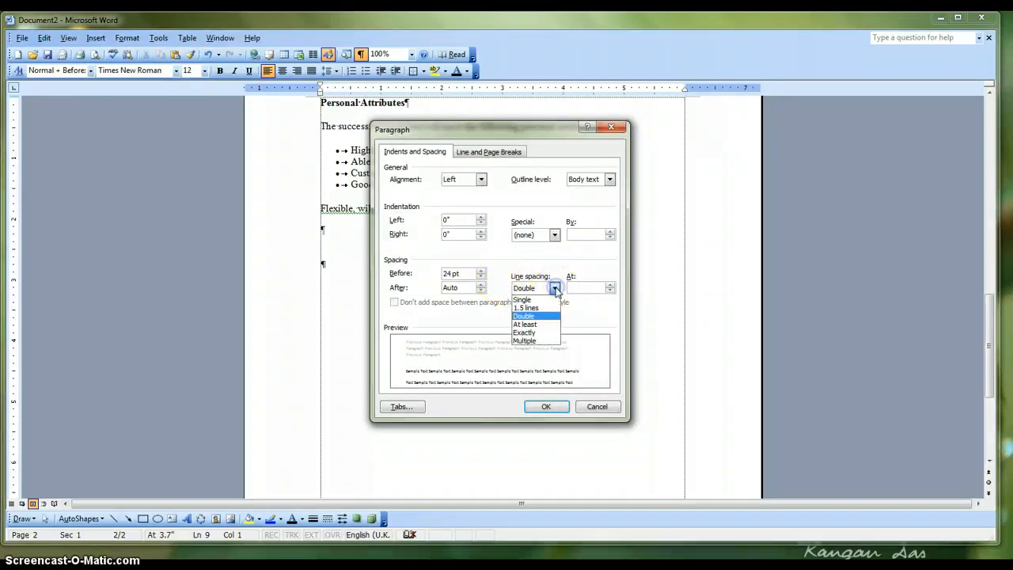
click(536, 300)
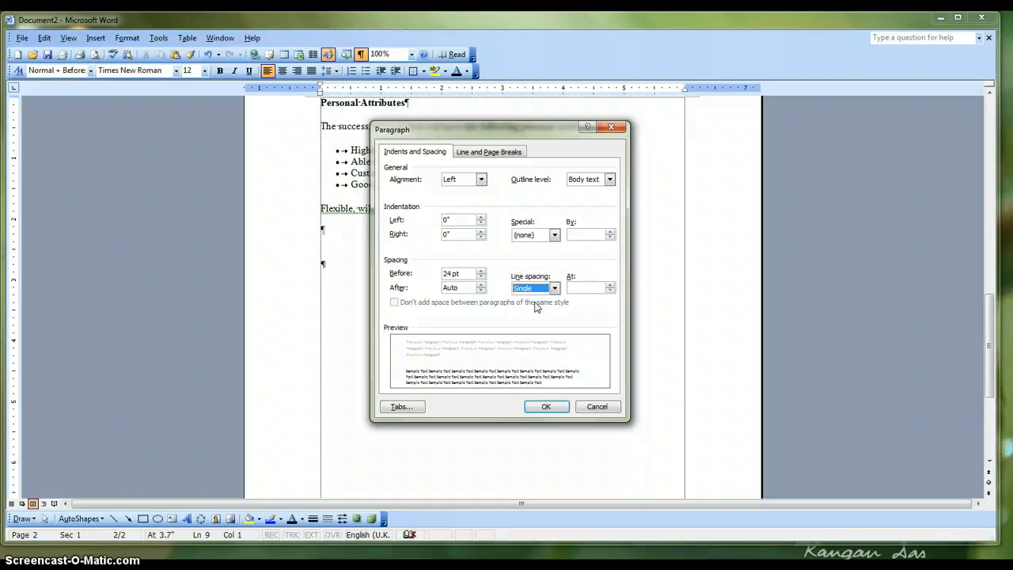
click(483, 278)
click(482, 278)
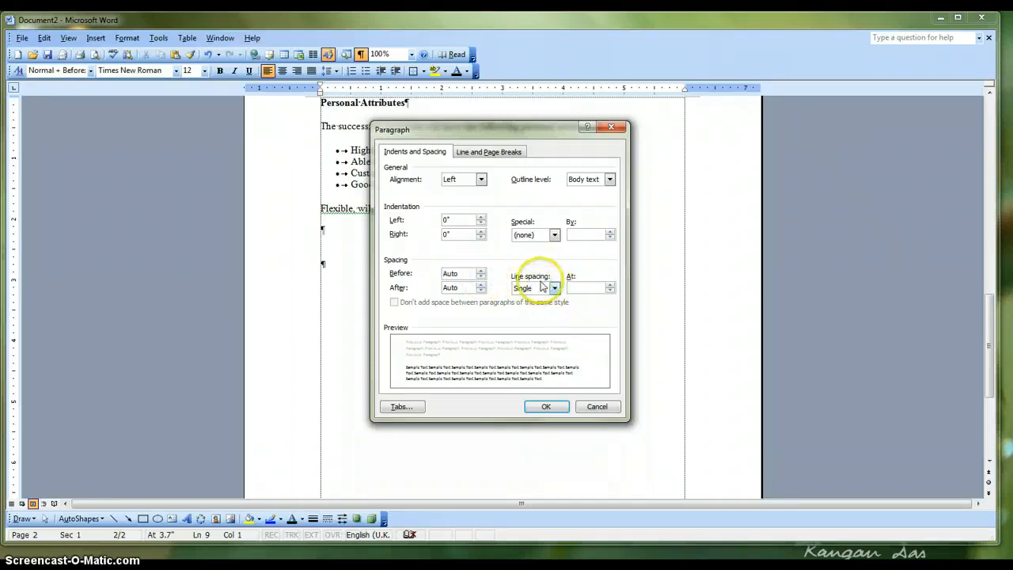
click(554, 407)
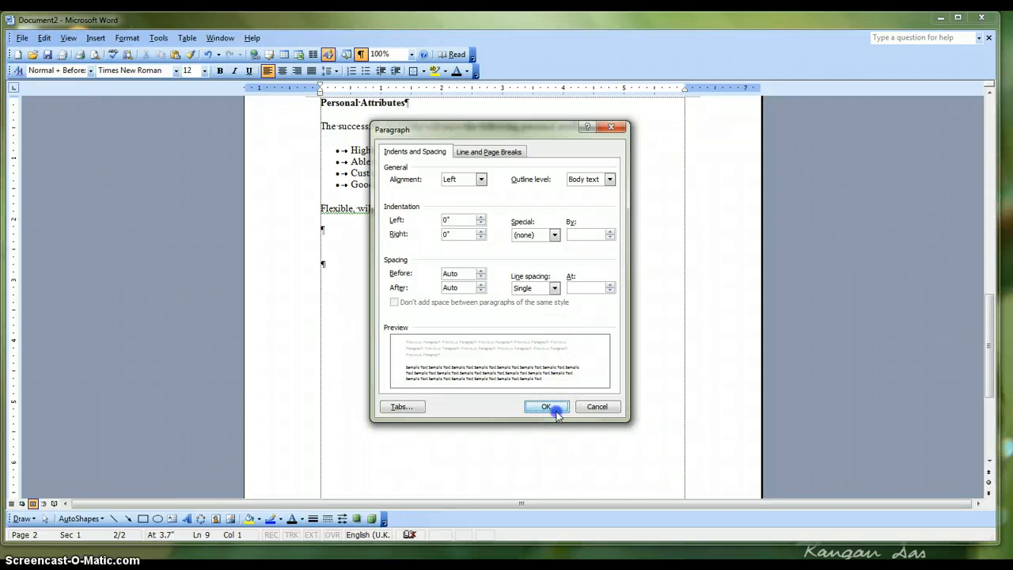
Try out the new spacing by adding blank lines at the end of the document, and delete them again
click(321, 250)
key(Return)
key(Return)
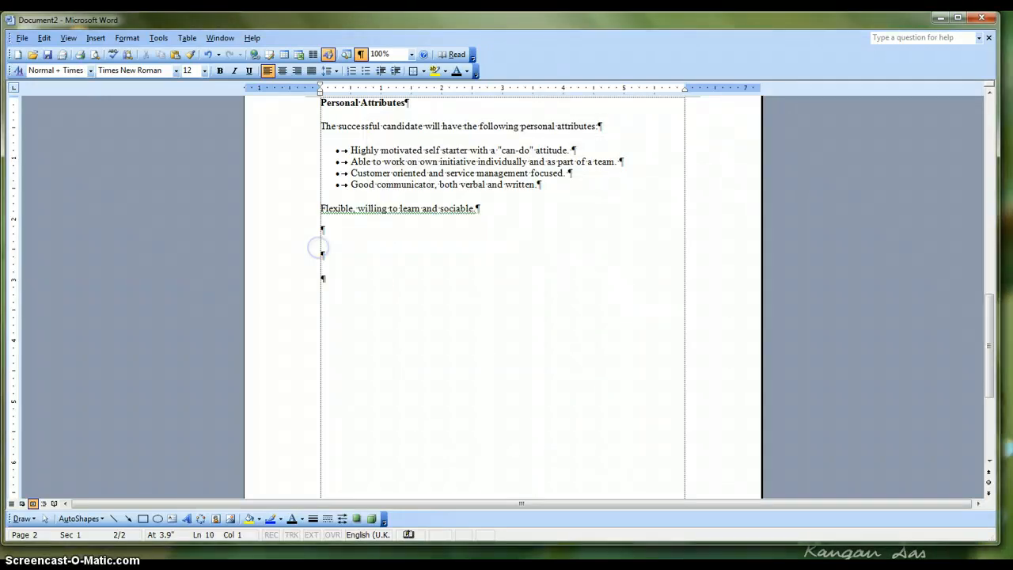
key(Return)
key(BackSpace)
key(BackSpace)
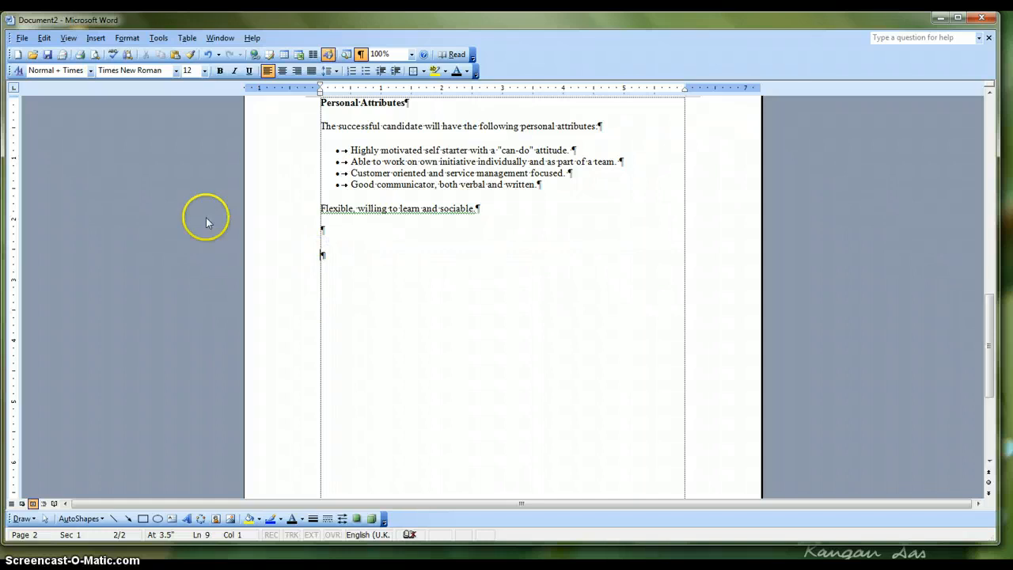
Set the line spacing of the blank paragraph below "Flexible, willing to learn and sociable." to 1.0
click(324, 227)
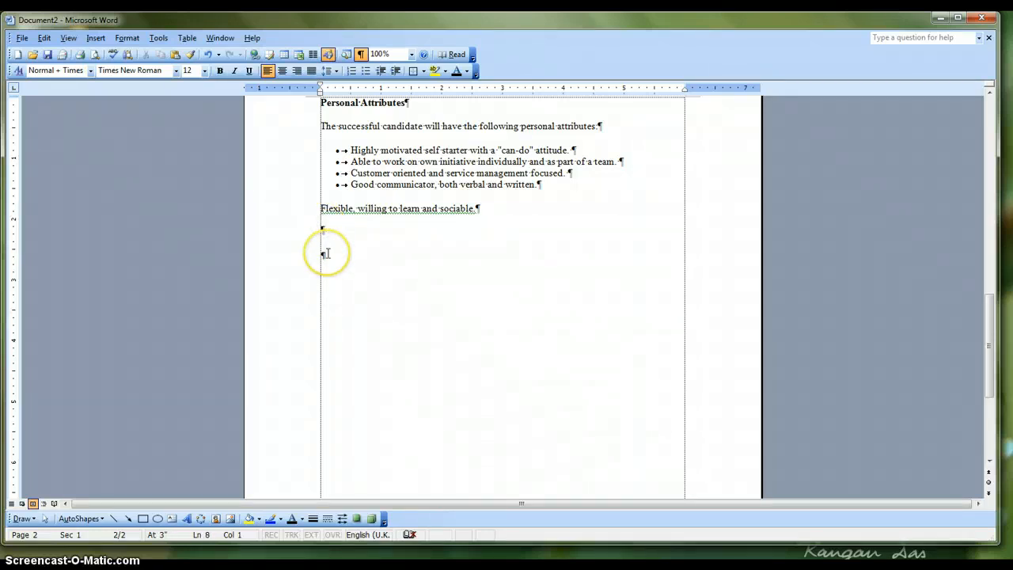
click(335, 70)
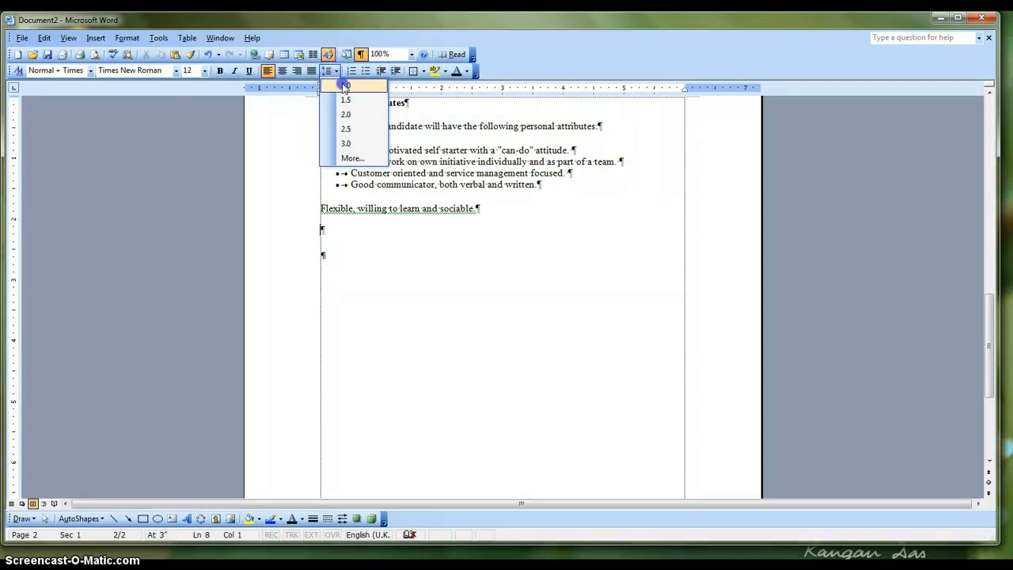
click(346, 85)
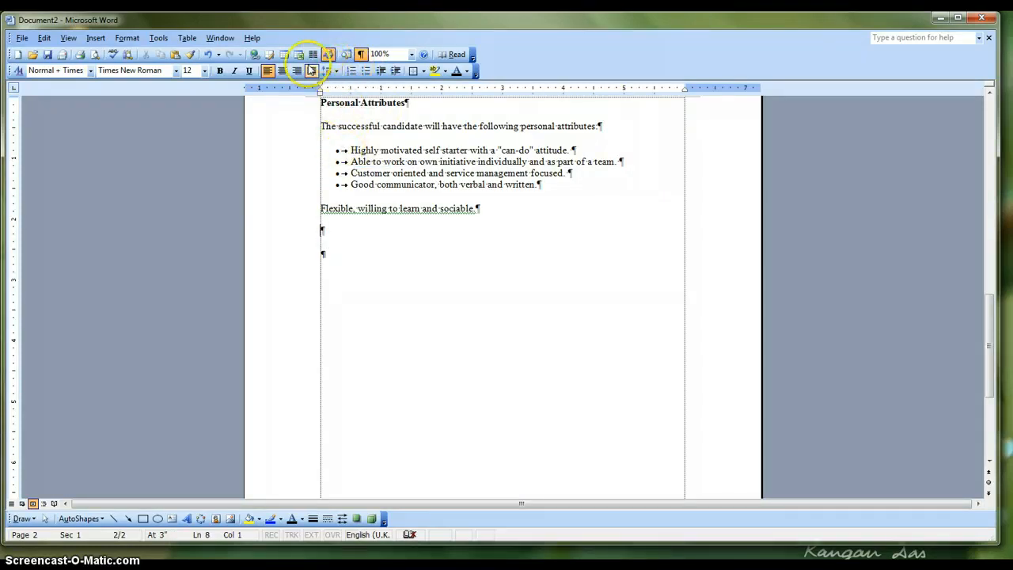
Set the line spacing of the blank paragraph below the "Flexible" line to 1.5
click(127, 38)
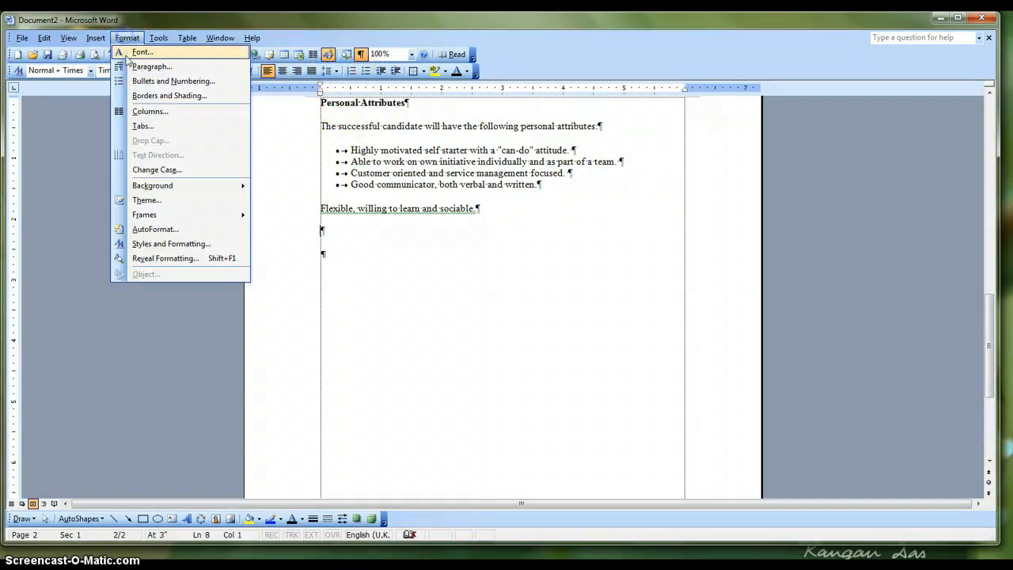
click(337, 71)
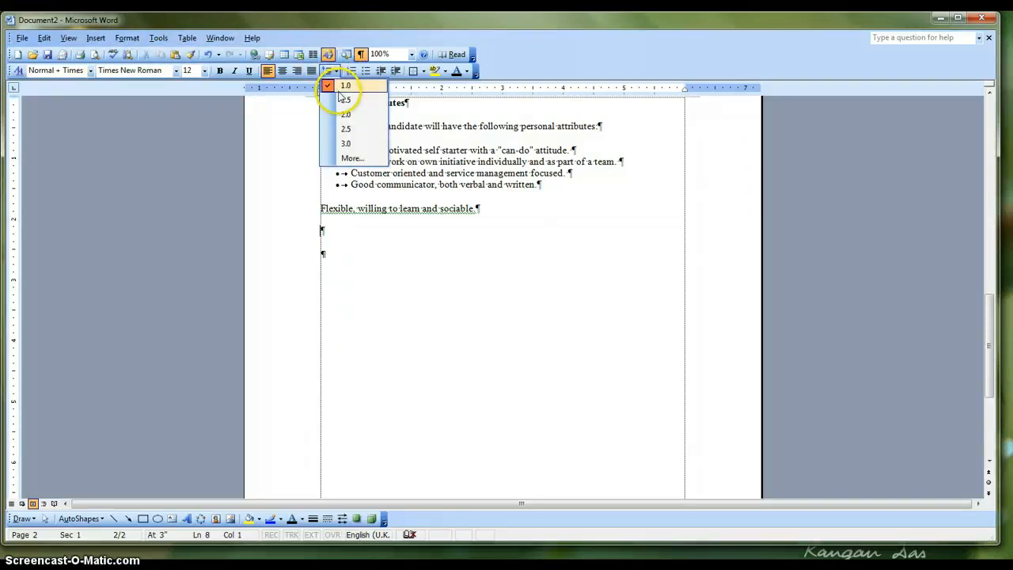
click(345, 100)
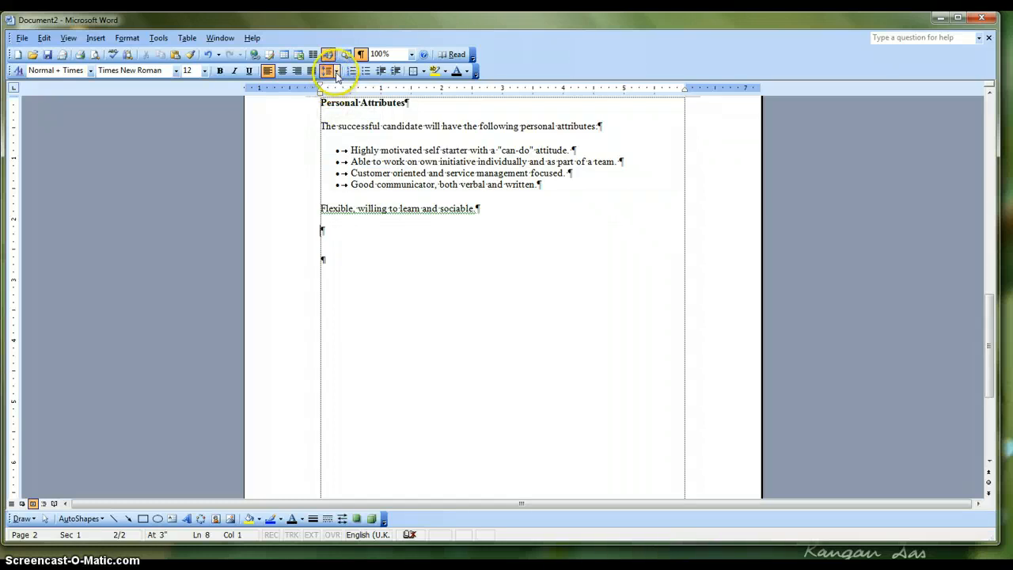
click(336, 72)
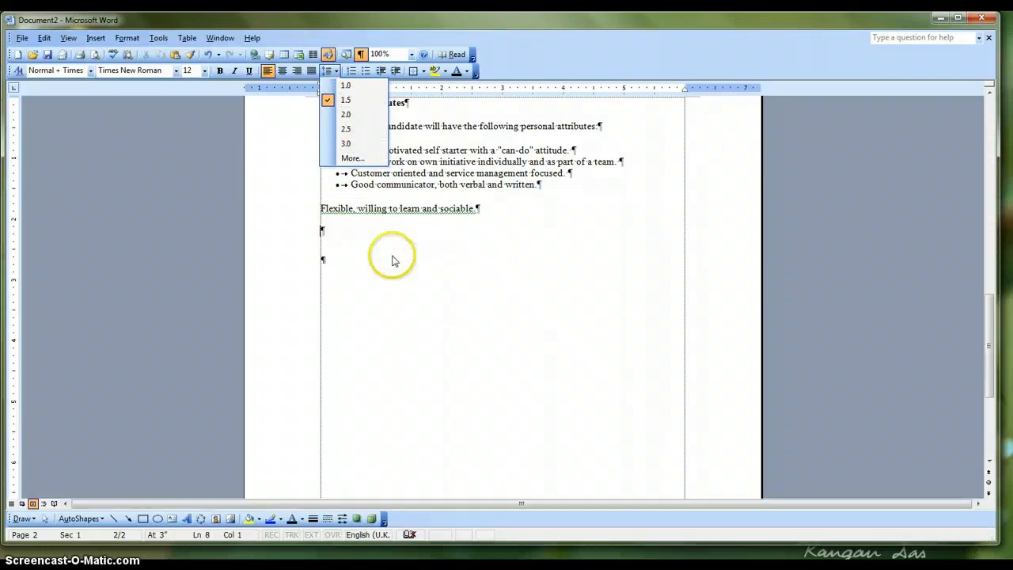
click(351, 243)
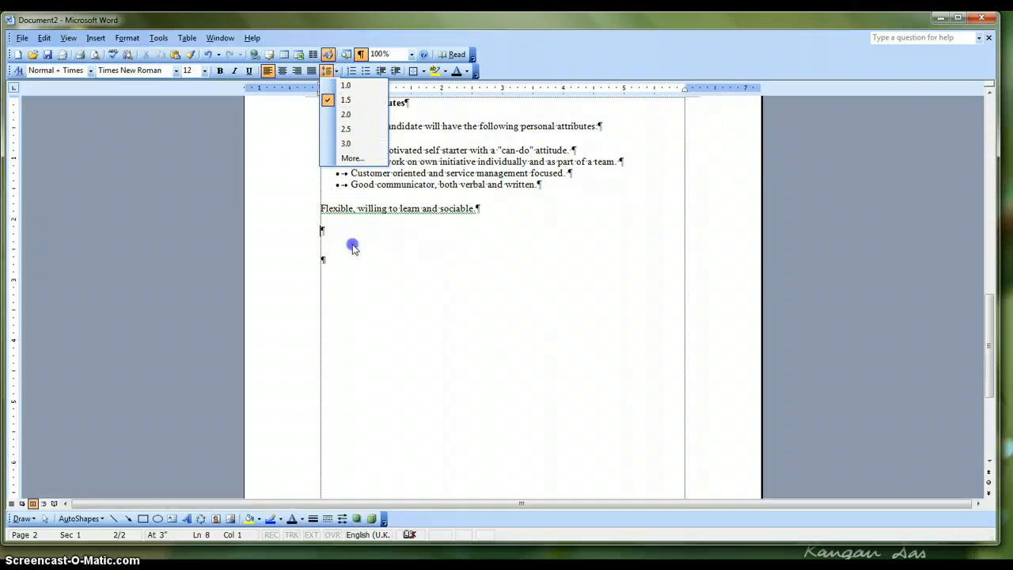
Examine the presets, width and spacing in the Columns settings, and close them without changes
click(125, 40)
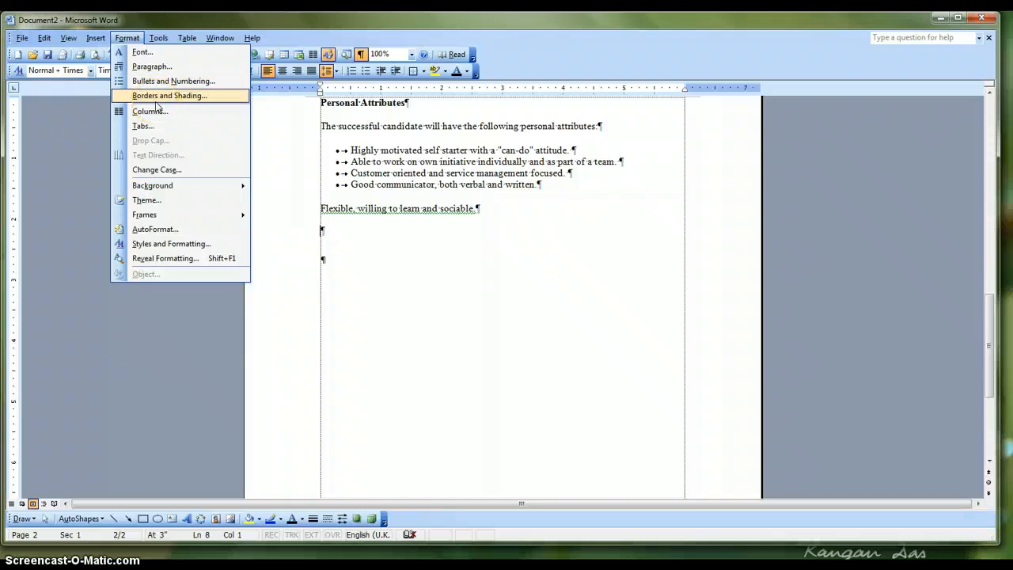
click(162, 98)
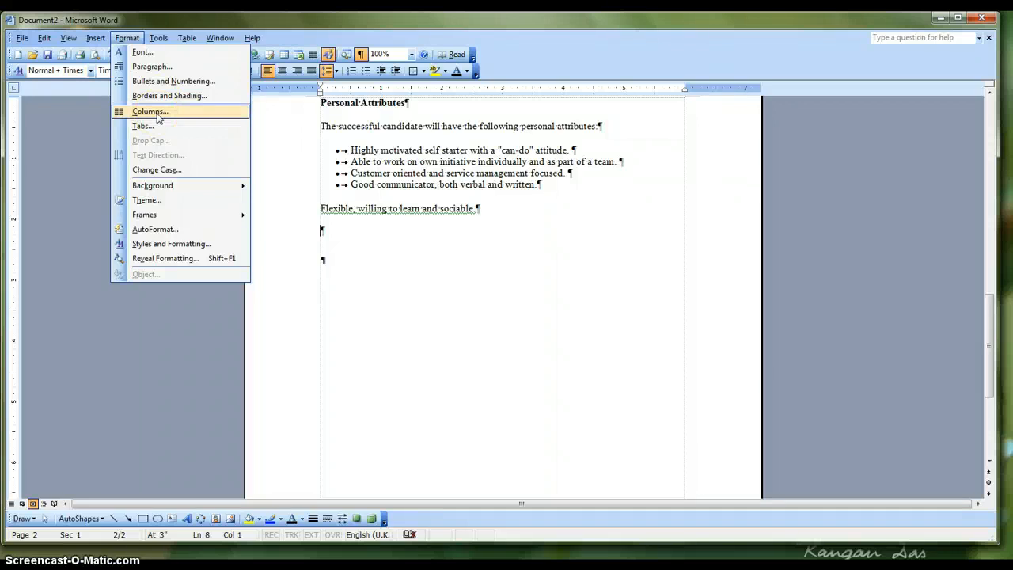
click(158, 115)
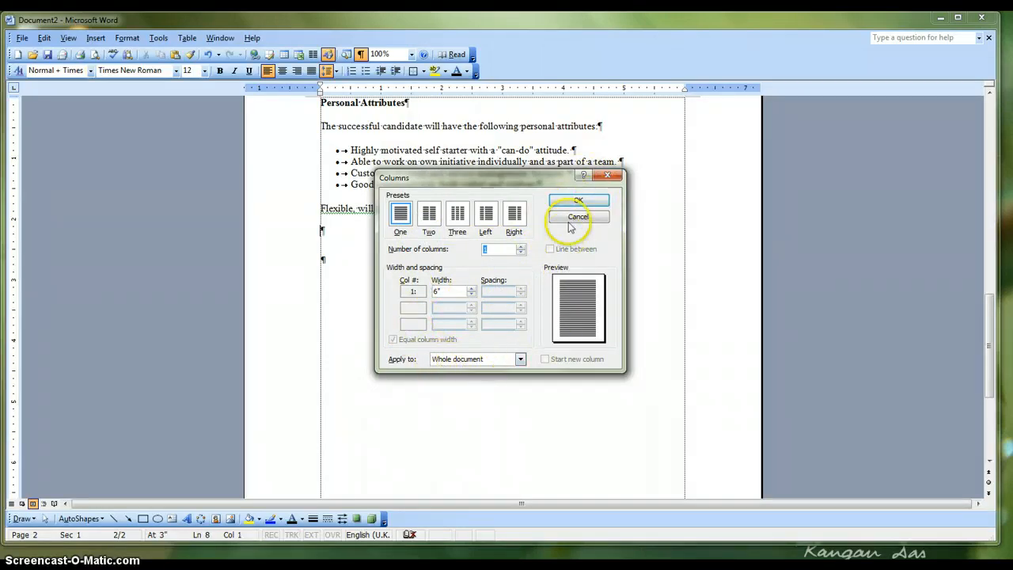
click(599, 207)
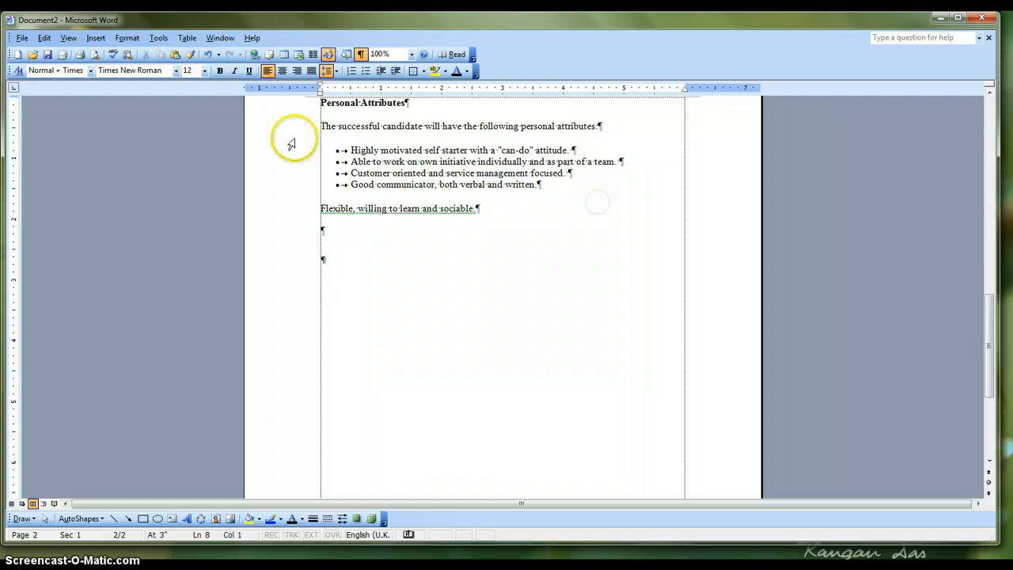
Examine the tab stop position, alignment and leader options in the Tabs settings, and close them without changes
click(129, 39)
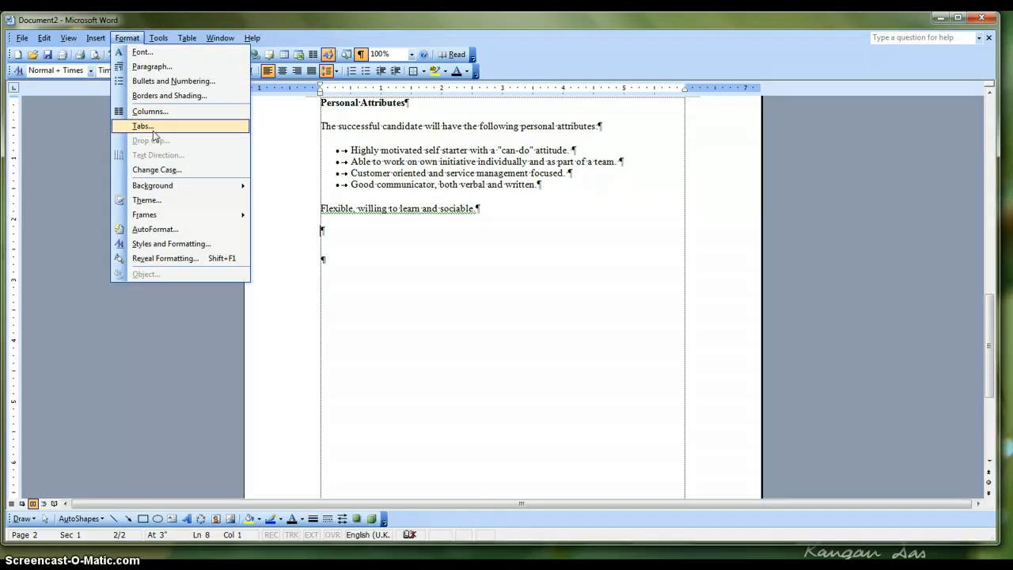
click(153, 131)
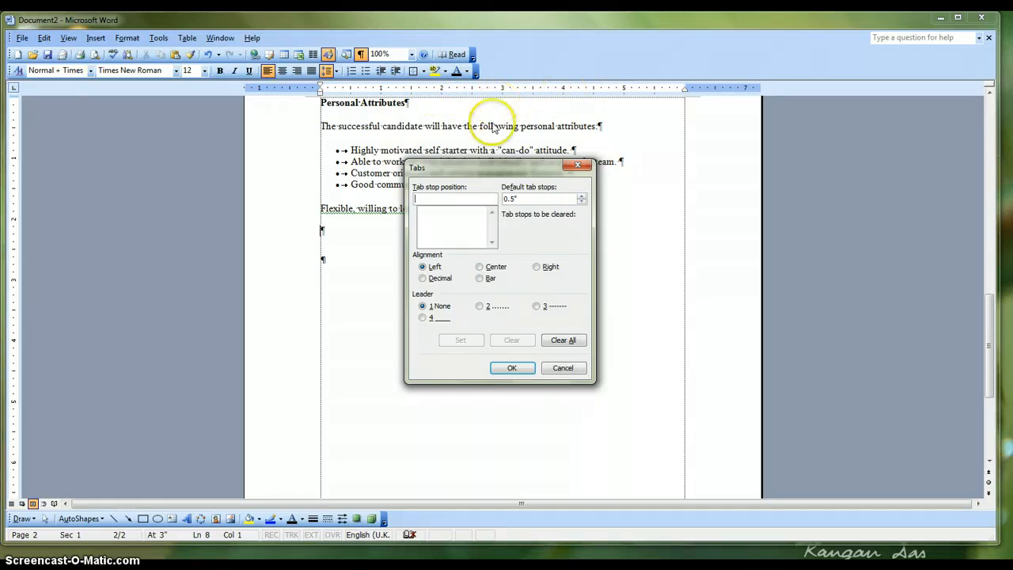
click(504, 370)
click(503, 371)
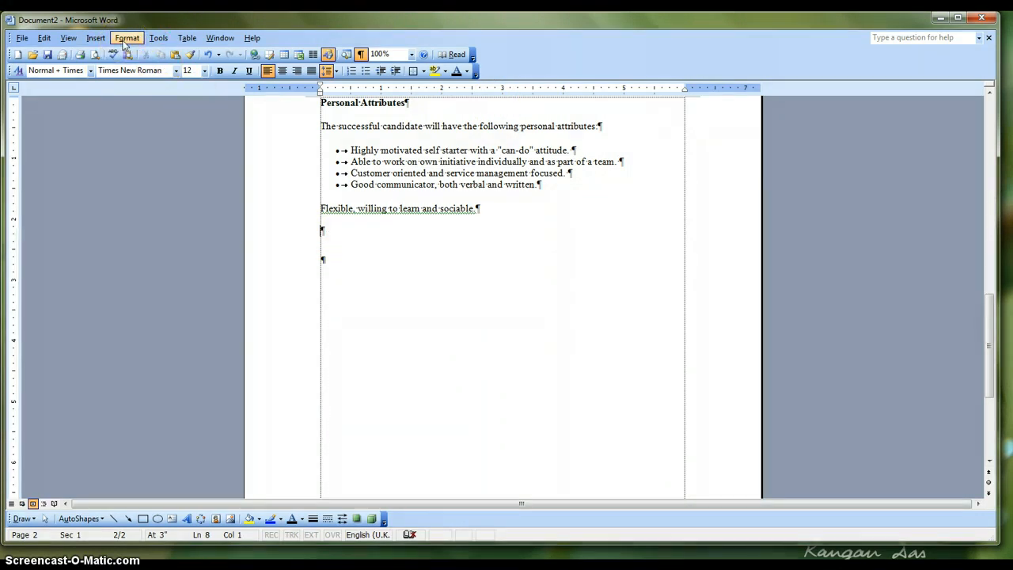
Give the blank paragraph below the "Flexible" line a left tab stop at 1" and enter two tab-indented lines of repeated "h" sample text
click(248, 192)
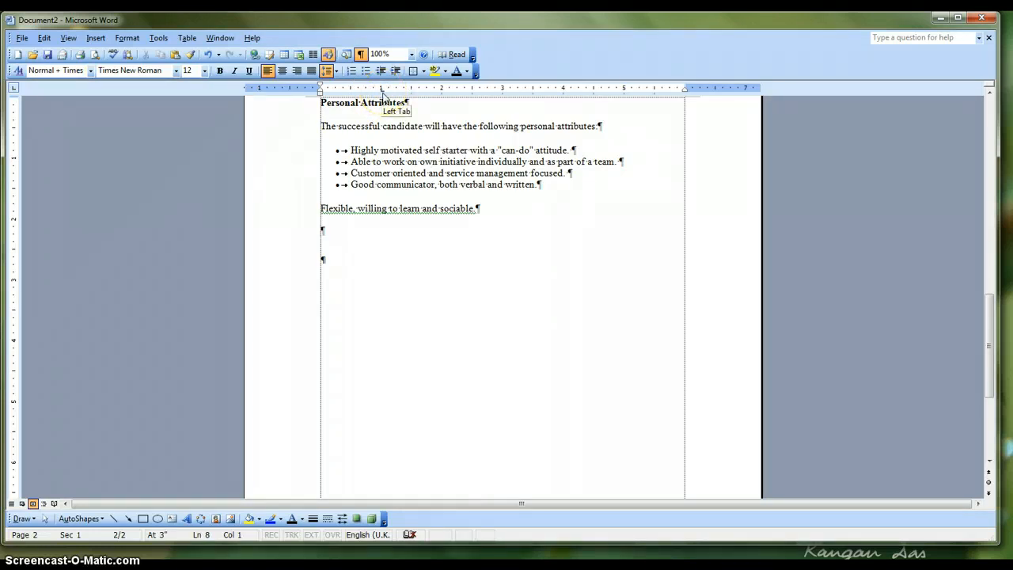
key(Tab)
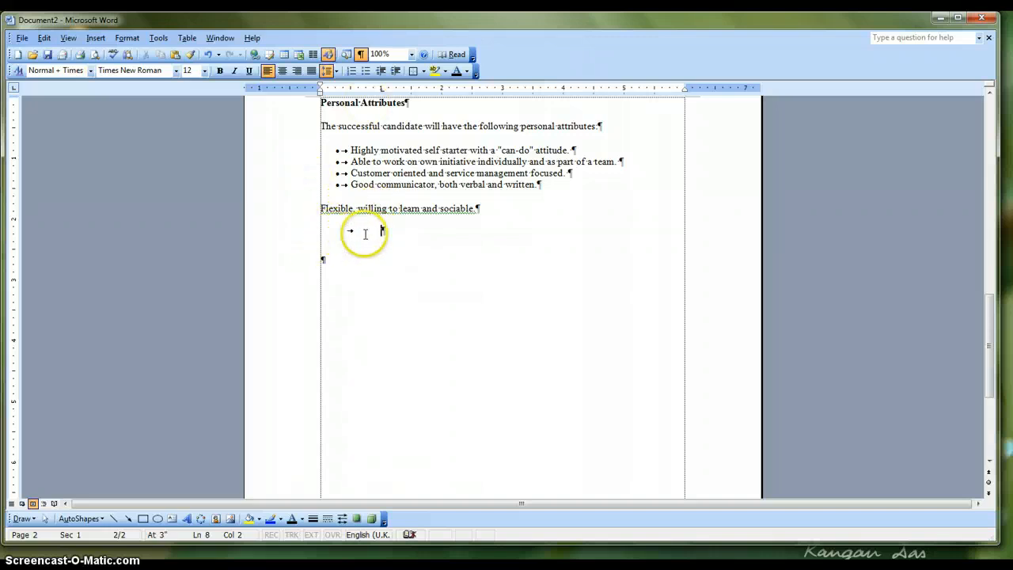
text(hhhh)
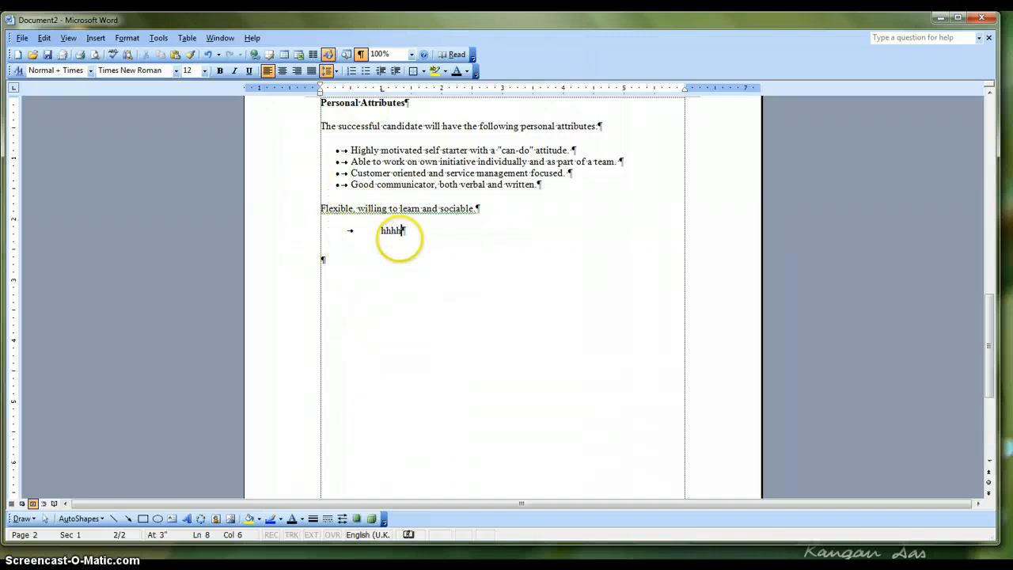
text(hhhh hhhhhhhhhh)
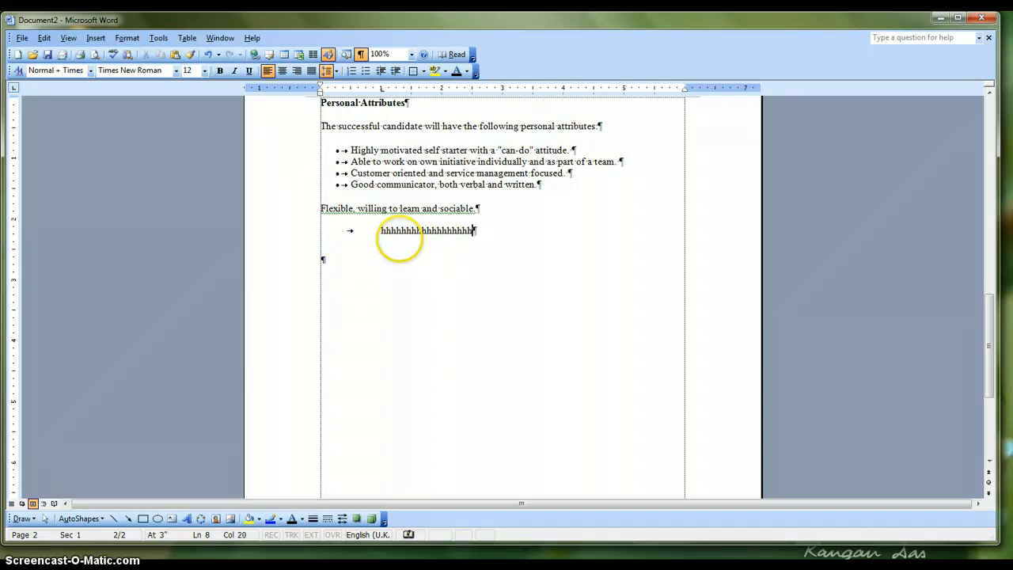
key(Return)
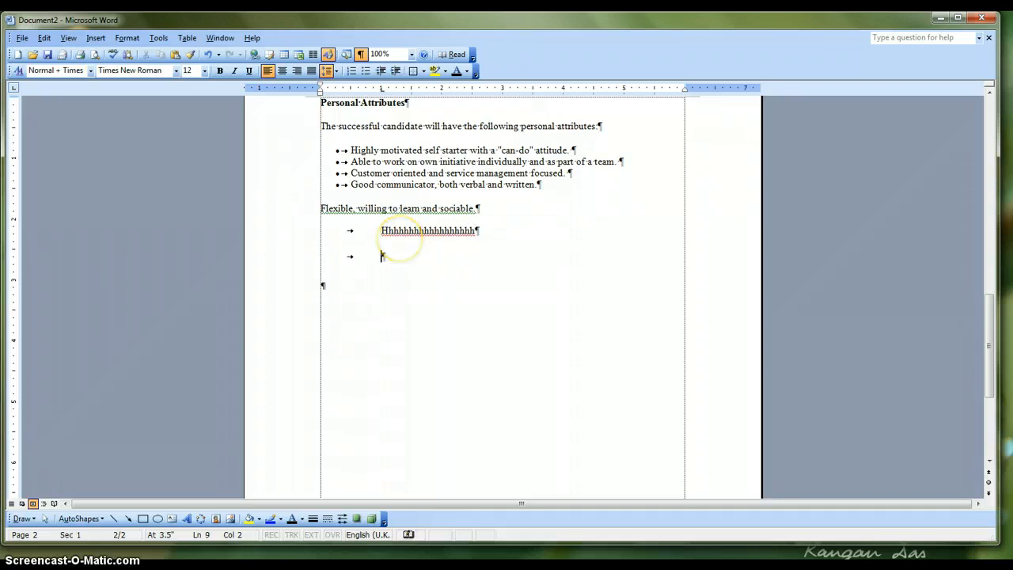
text(hhhhhhhhh)
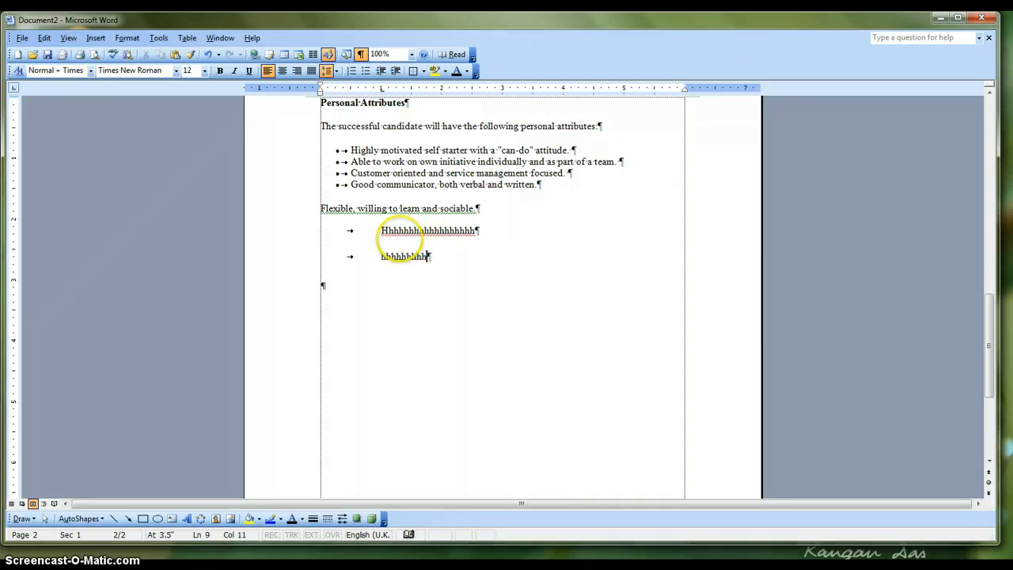